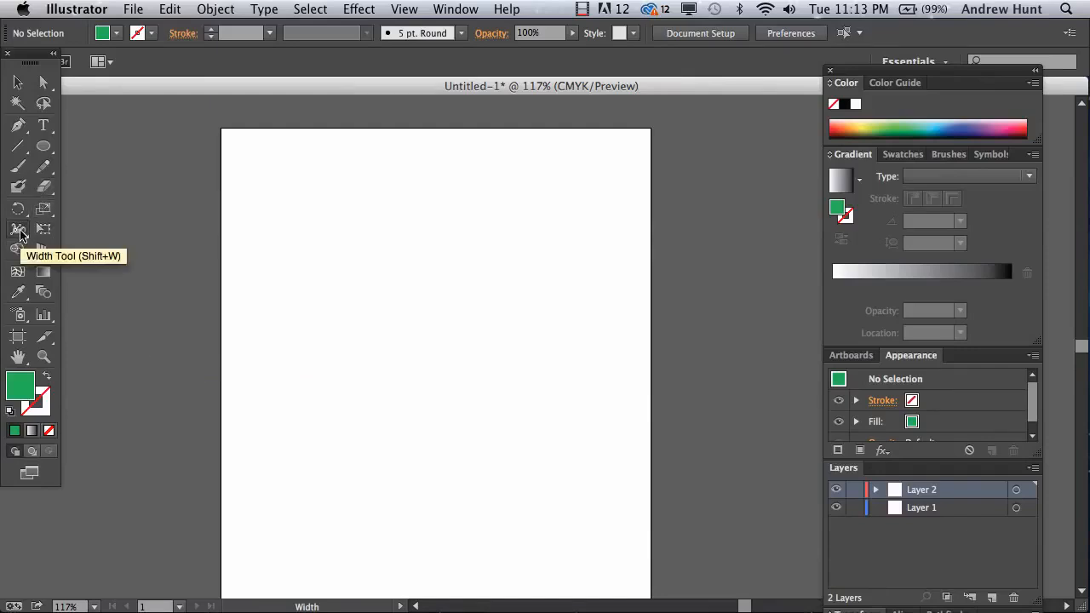
- Swap fill and stroke so new paths get a green stroke and no fill
left_click(20, 234)
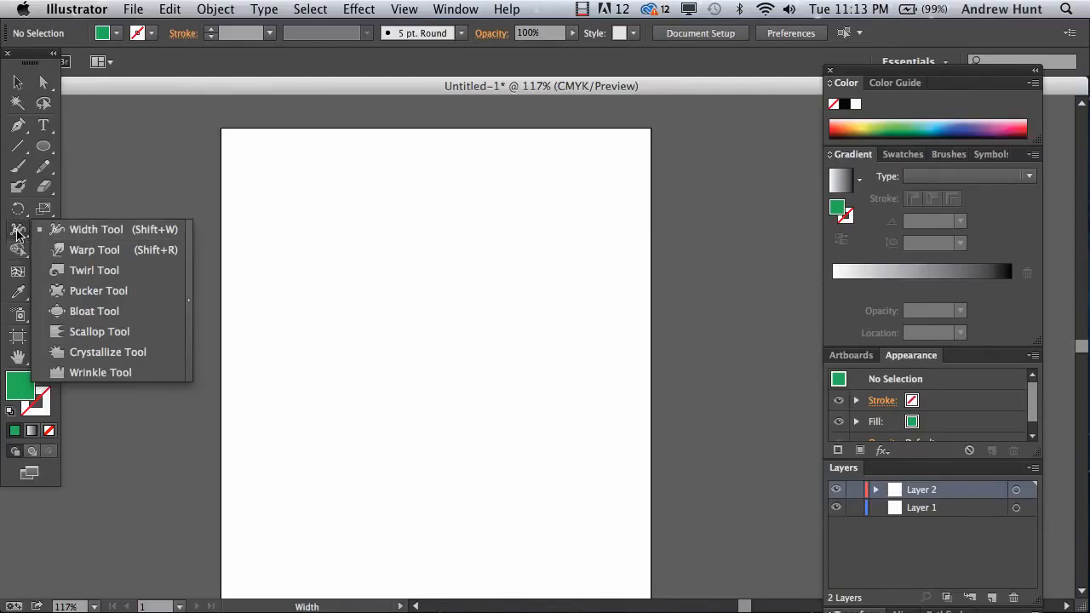
left_click(19, 234)
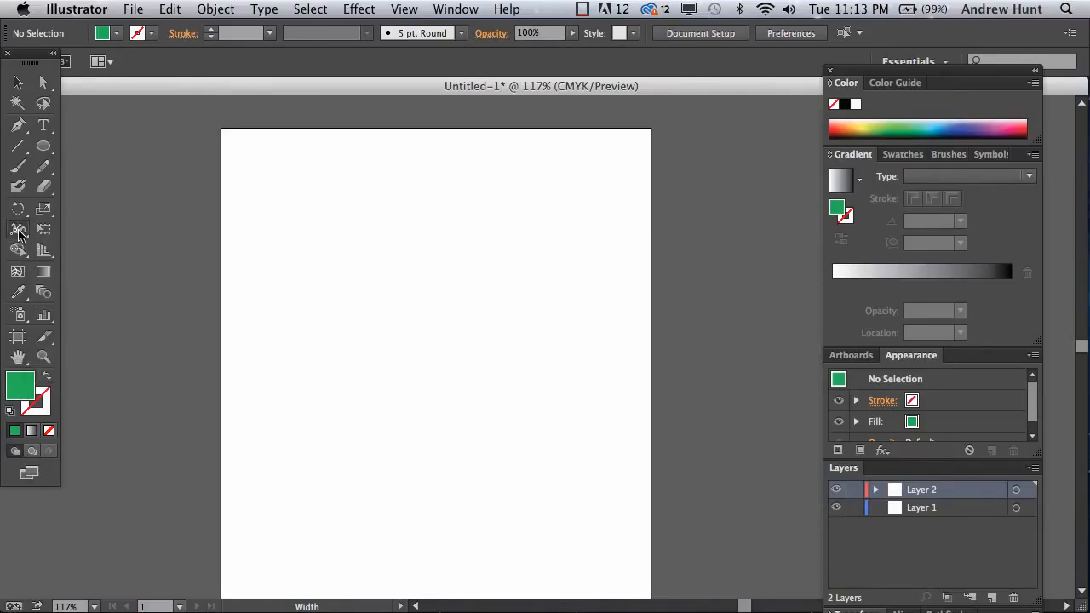
left_click(48, 379)
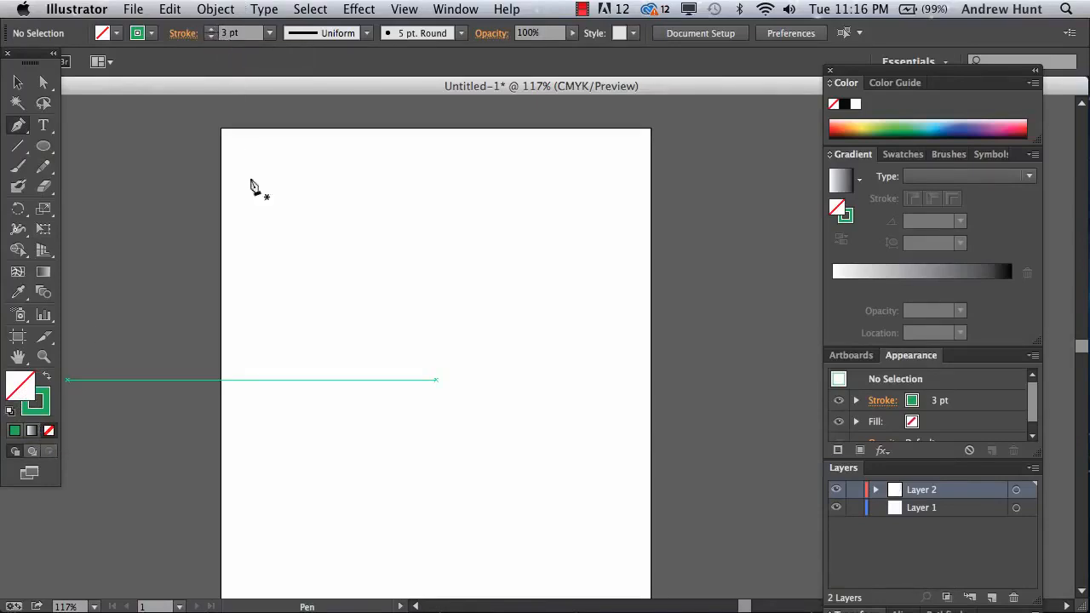
- Draw the curved left stroke and right leg of the letter A with the Pen tool, deselecting each
left_click(350, 292)
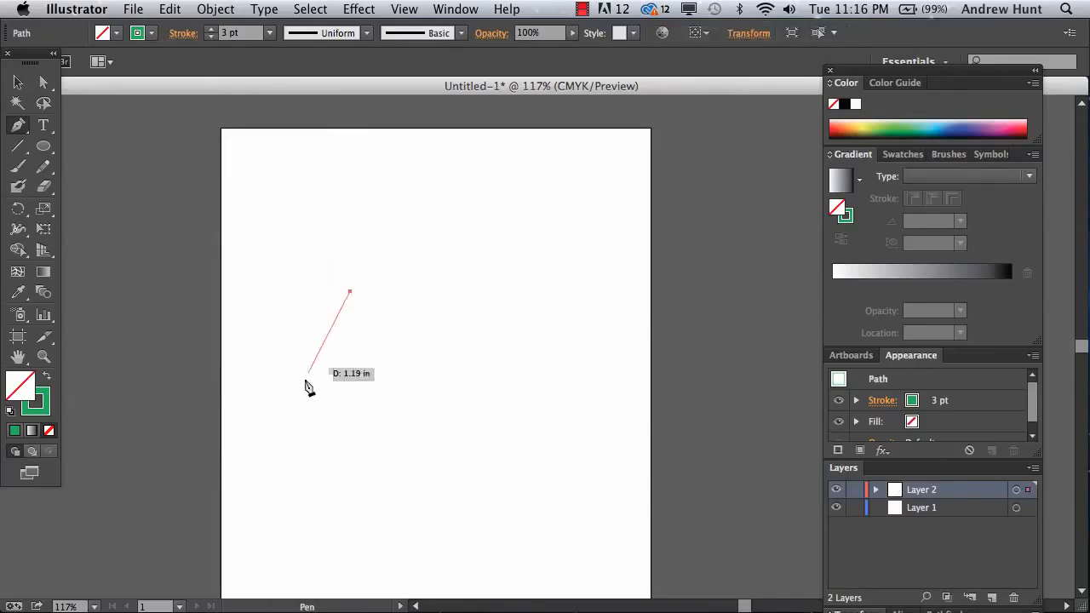
left_click_drag(301, 393, 234, 465)
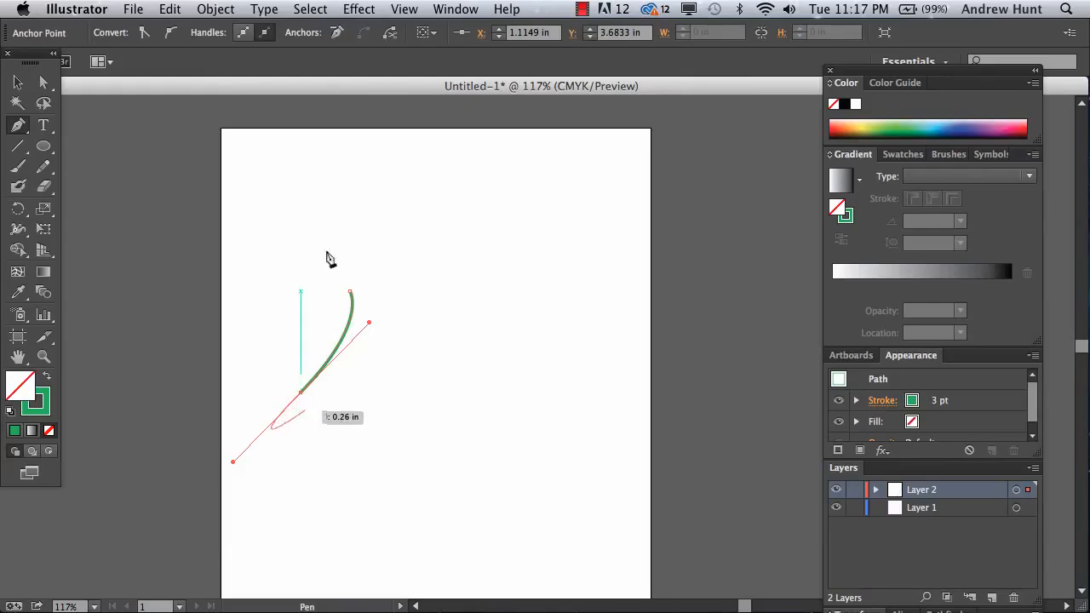
left_click(310, 8)
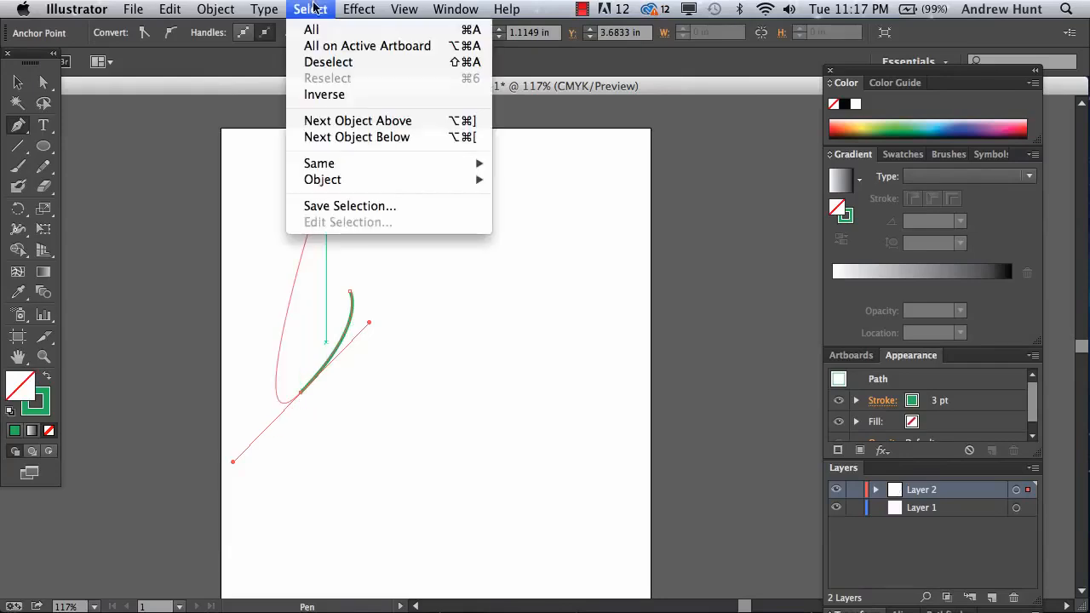
left_click(331, 70)
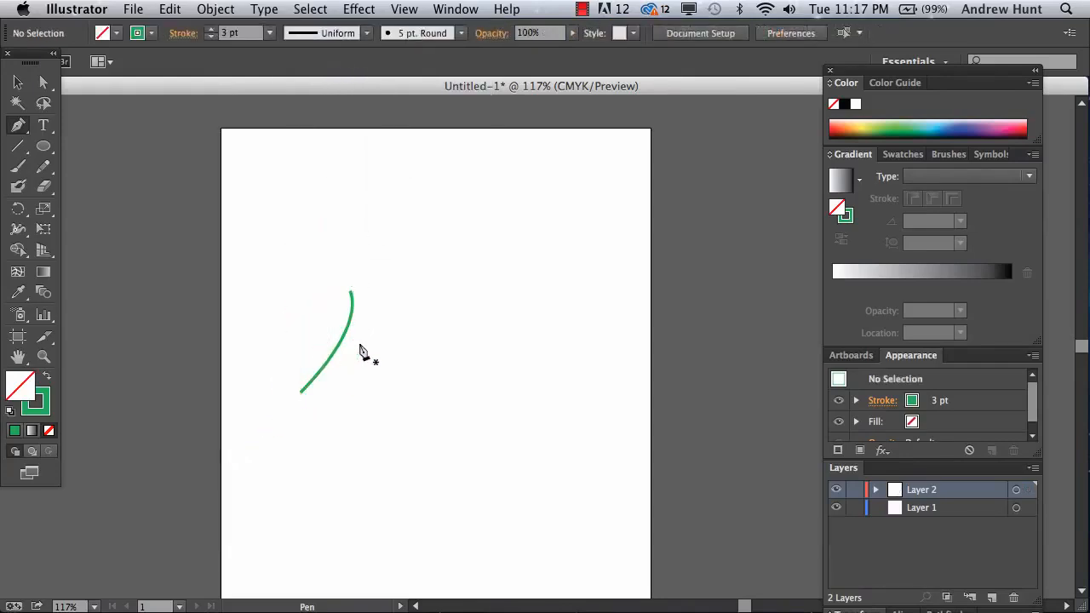
left_click_drag(353, 272, 511, 420)
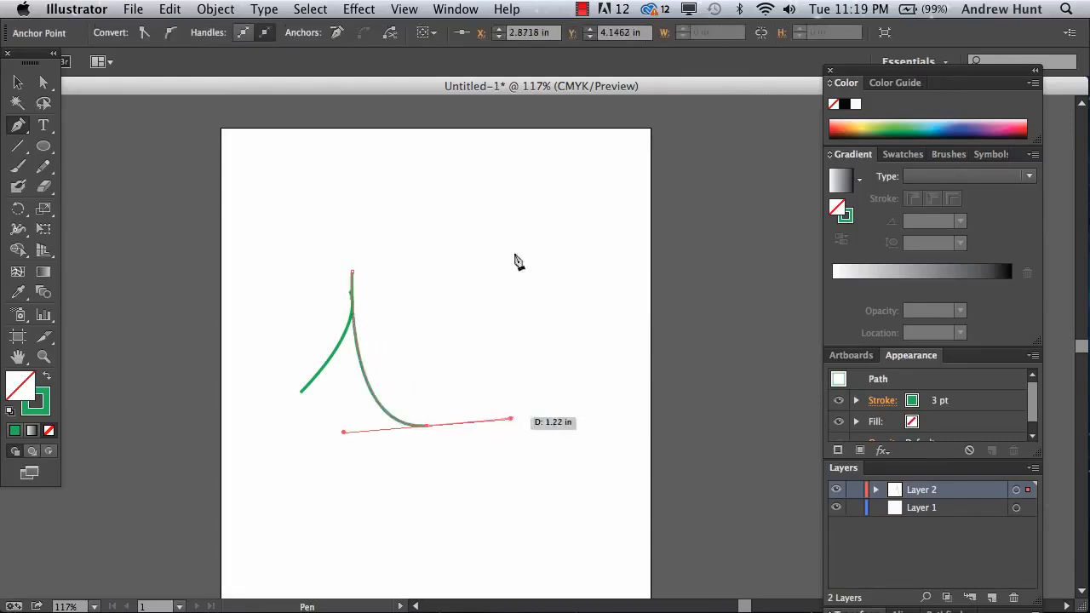
left_click(310, 9)
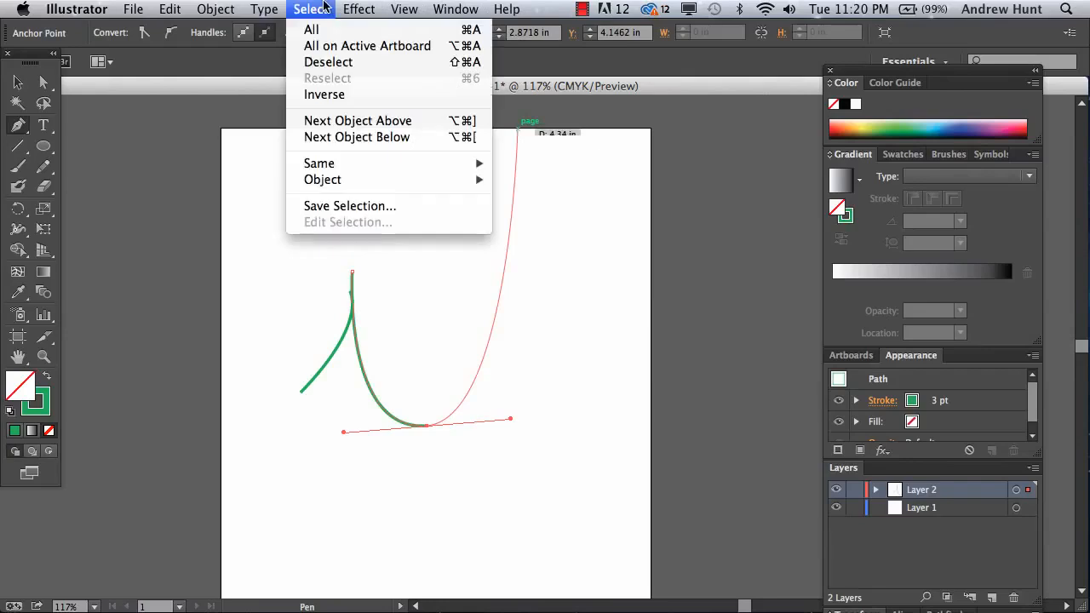
left_click(331, 63)
- Draw the curved crossbar across the A and deselect it
left_click(292, 322)
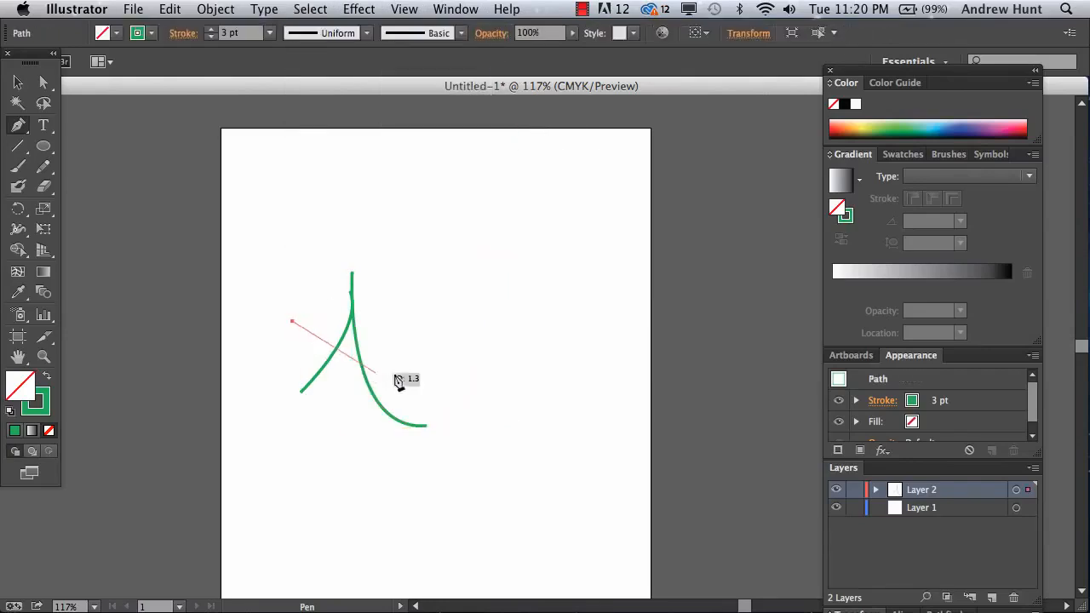
left_click_drag(399, 379, 438, 383)
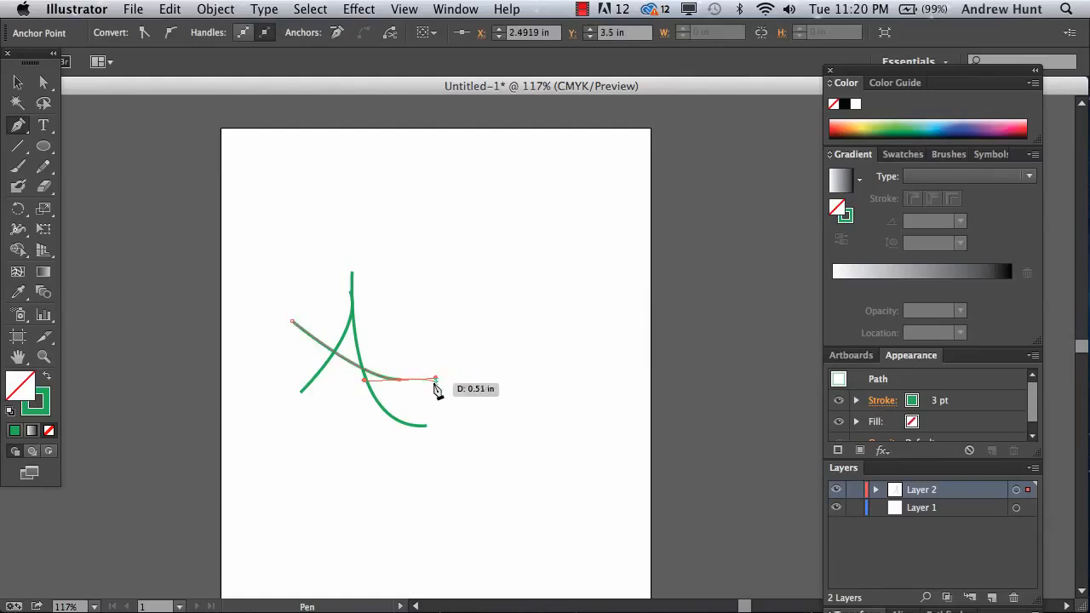
left_click(324, 9)
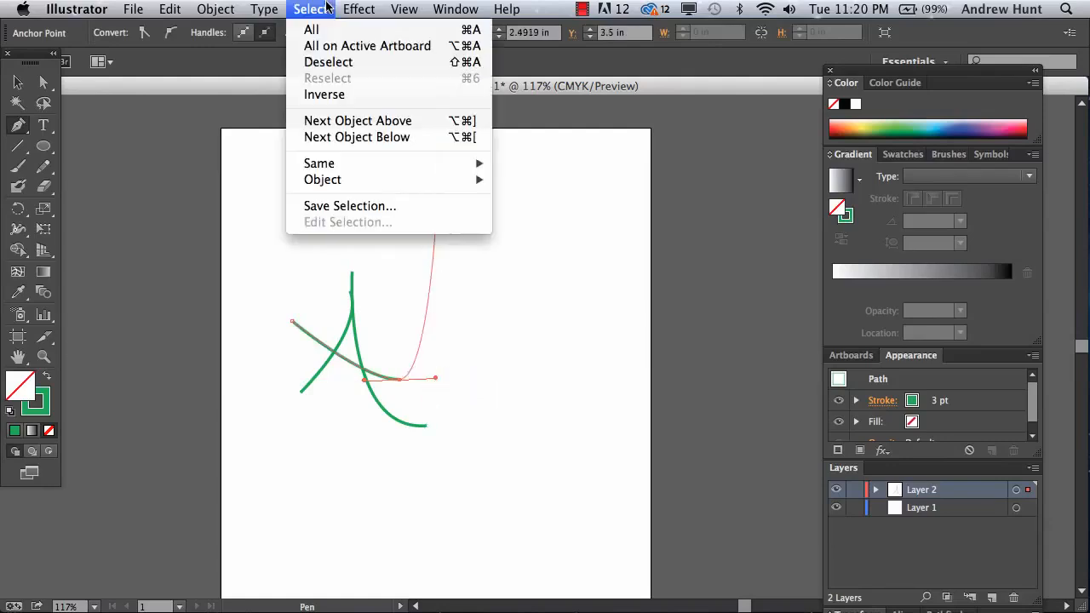
left_click(335, 65)
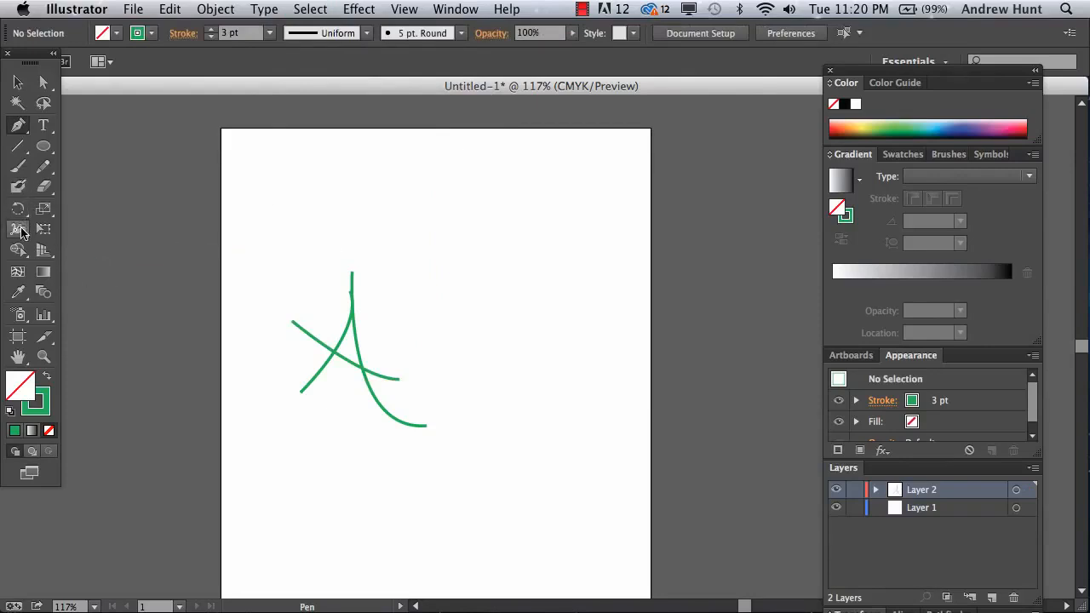
left_click(21, 230)
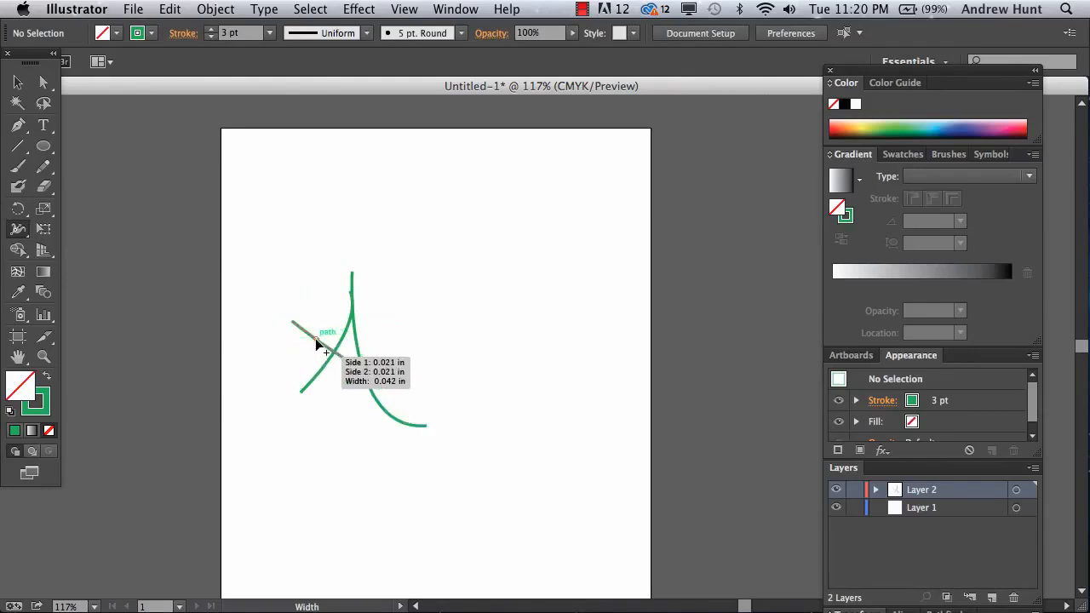
- Widen the crossbar's middle, the right leg's top and the left stroke's lower end with the Width tool
mouse_move(310, 333)
left_mouse_down()
mouse_move(294, 337)
mouse_move(402, 383)
left_mouse_up()
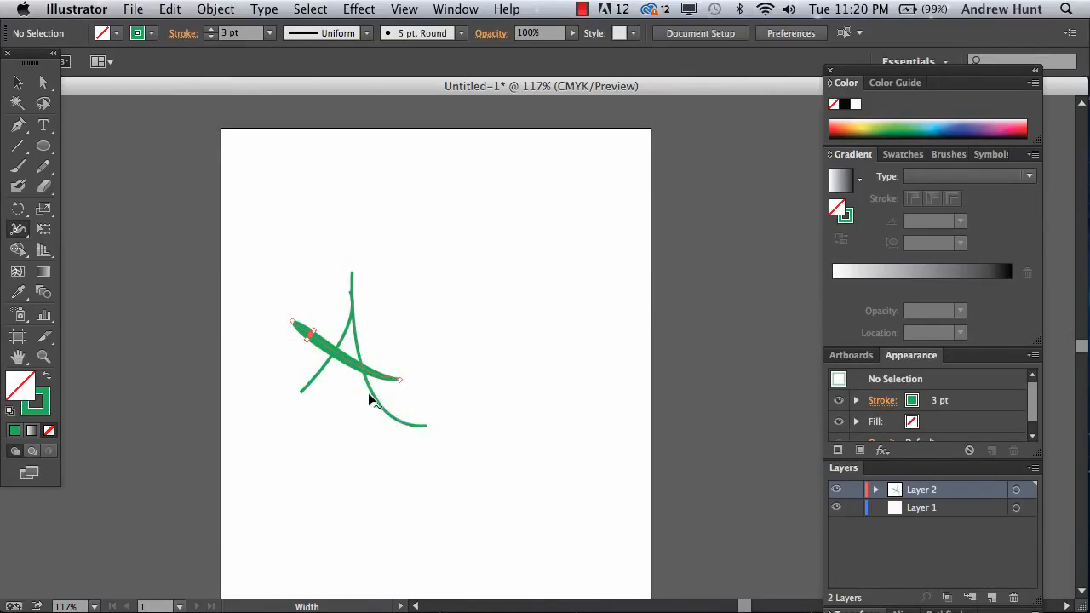
mouse_move(351, 302)
left_mouse_down()
mouse_move(343, 287)
mouse_move(360, 292)
mouse_move(349, 293)
left_mouse_up()
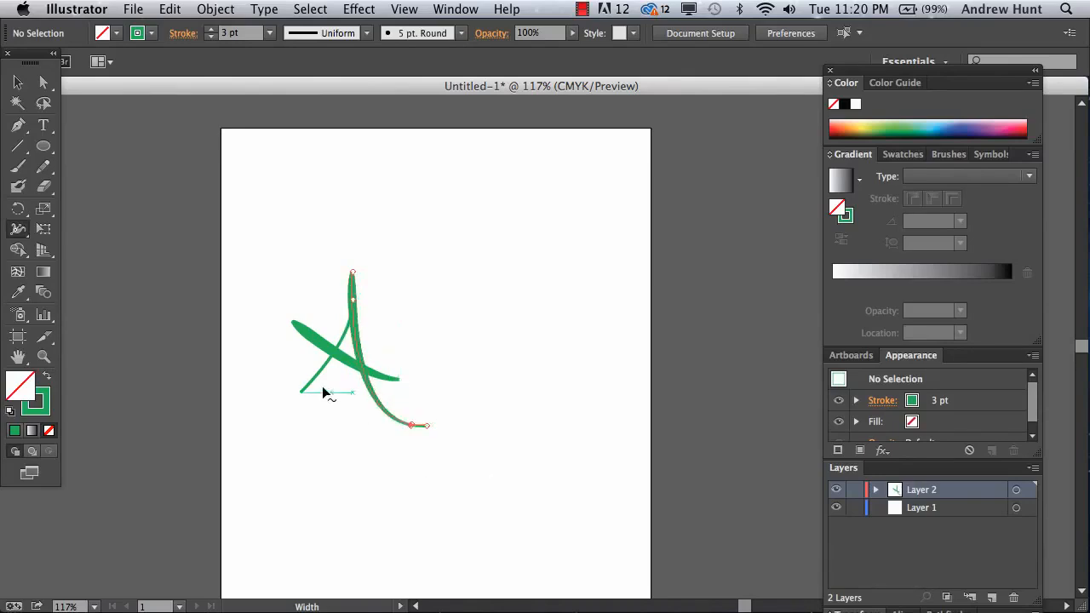
mouse_move(322, 383)
left_mouse_down()
mouse_move(317, 397)
mouse_move(292, 380)
mouse_move(311, 399)
left_mouse_up()
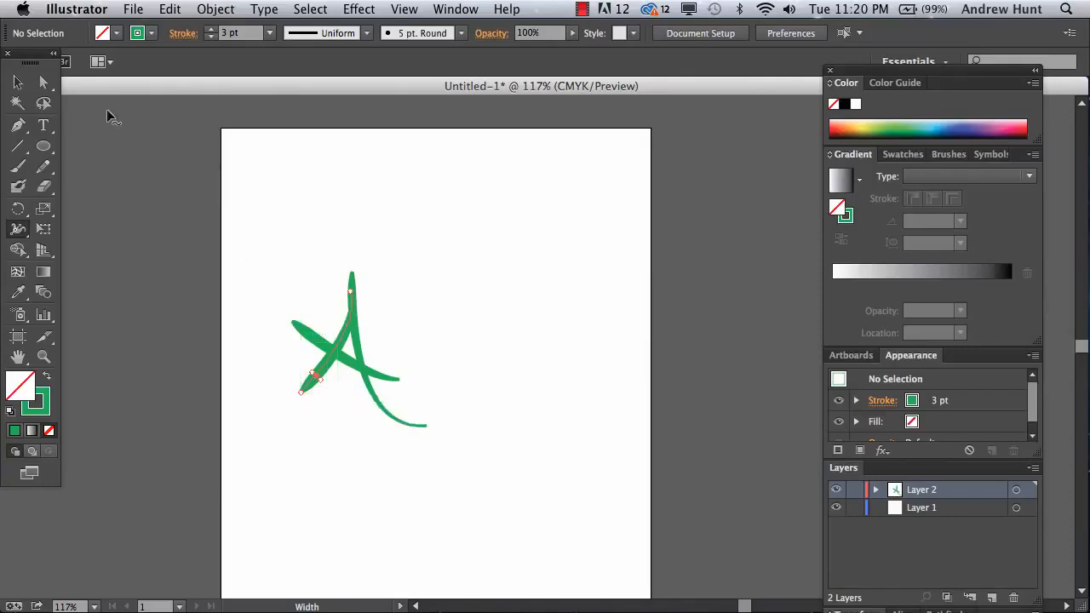
left_click(17, 82)
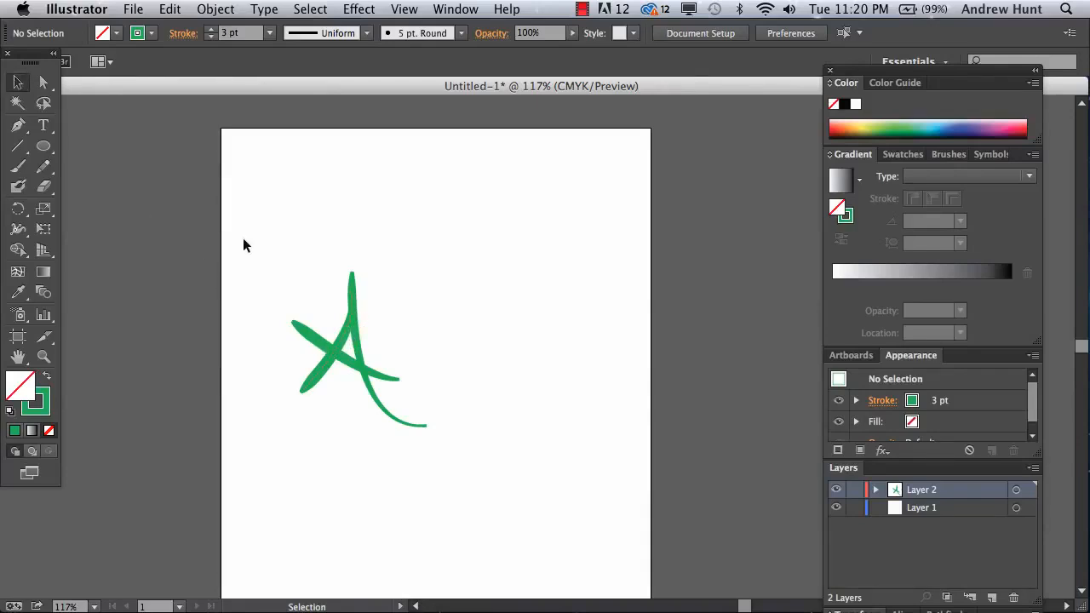
- Delete the letter A, swap to green fill with no stroke, and pick the Ellipse tool
left_click_drag(248, 233, 478, 473)
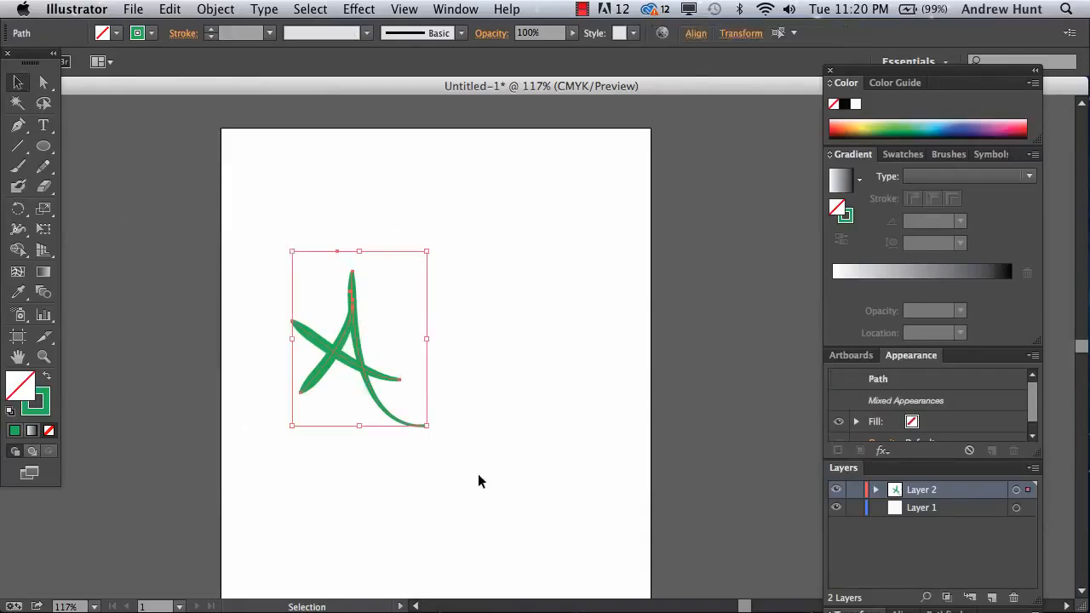
key("Delete")
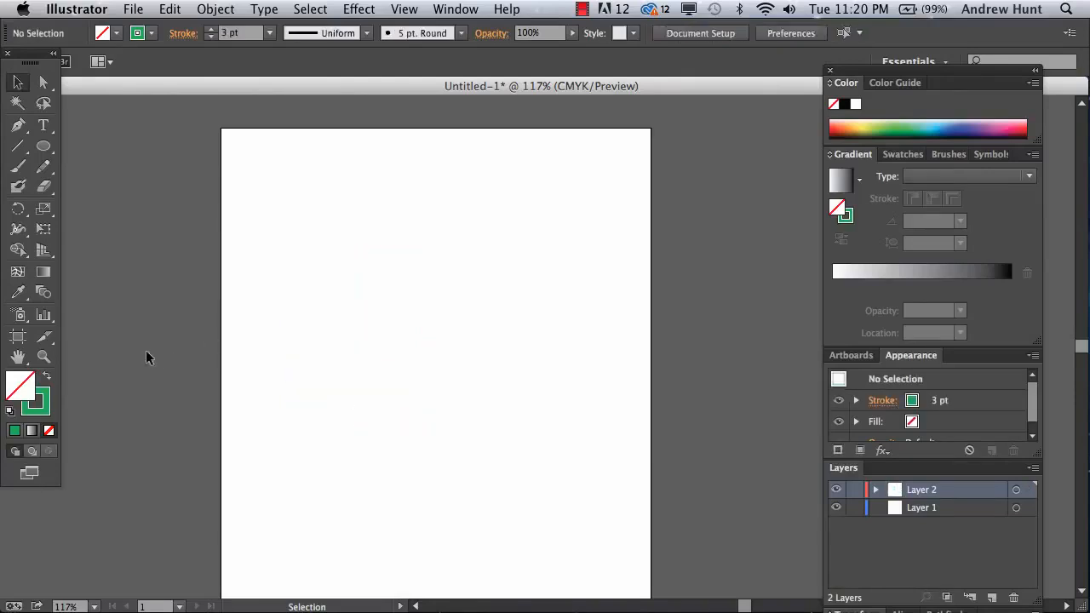
left_click(47, 376)
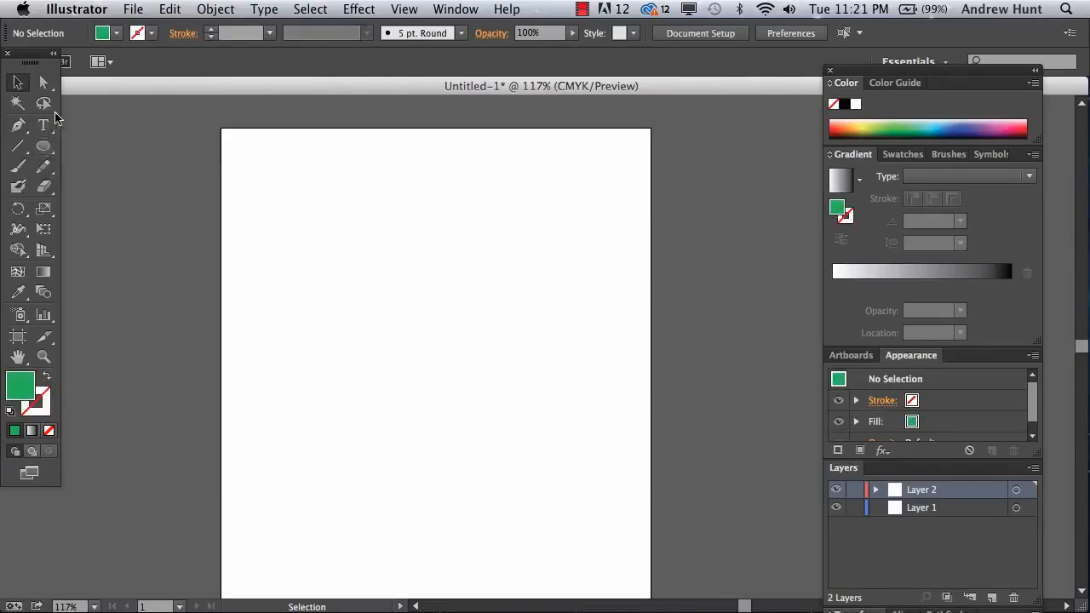
left_click(45, 149)
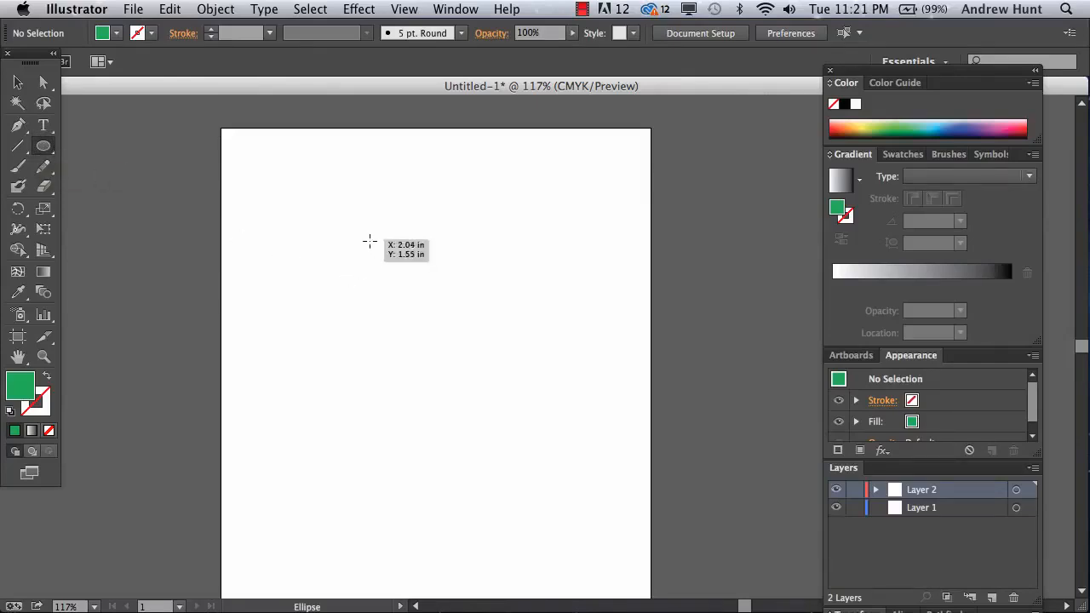
- Draw a green circle near the top and Alt-drag a copy below it
left_click_drag(369, 239, 471, 326)
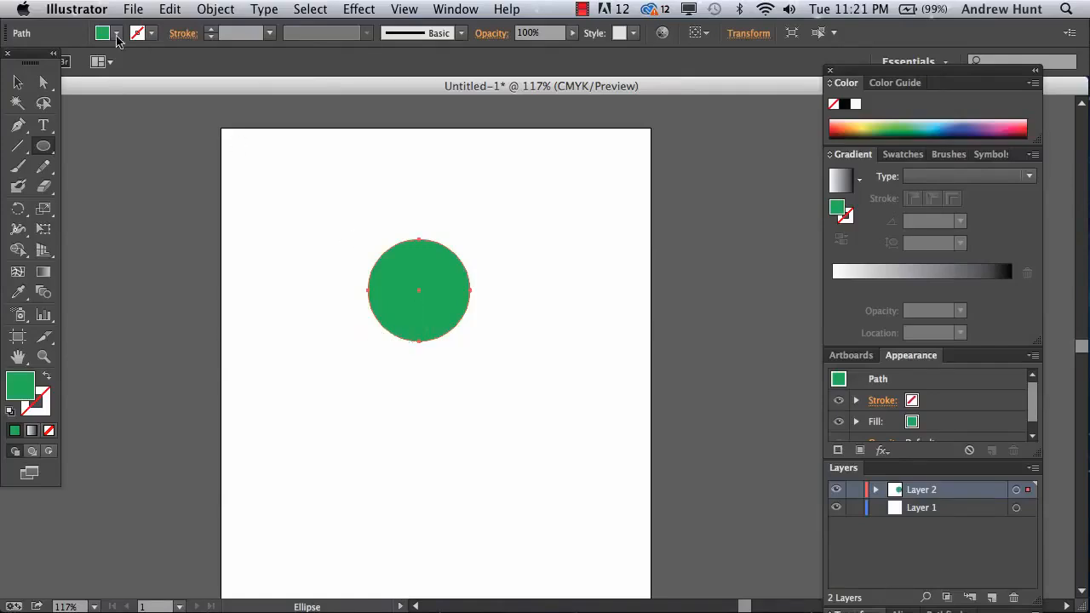
left_click(16, 84)
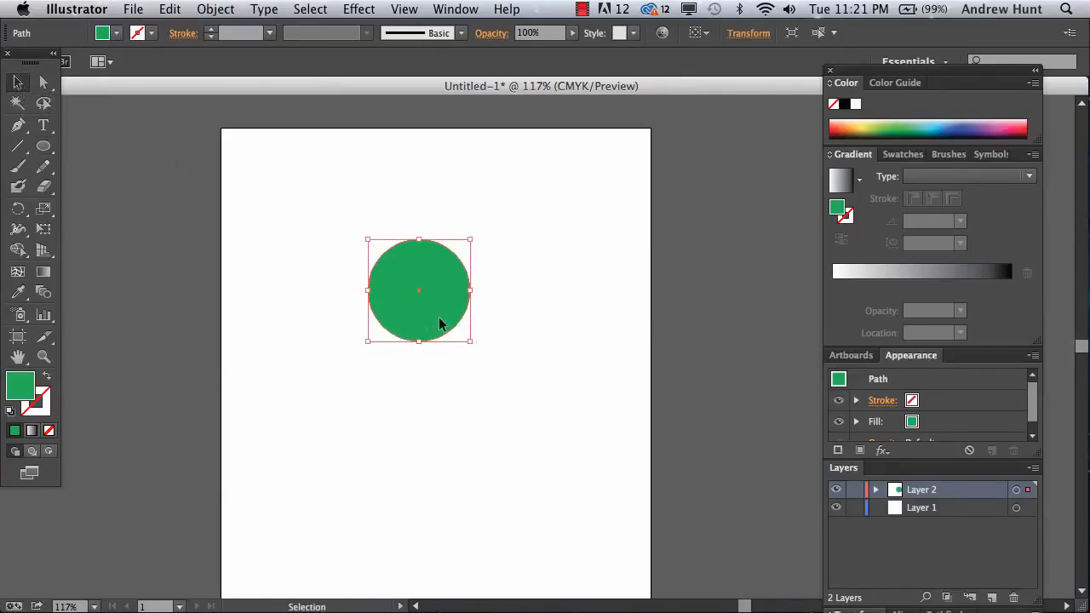
left_click_drag(431, 348, 428, 486)
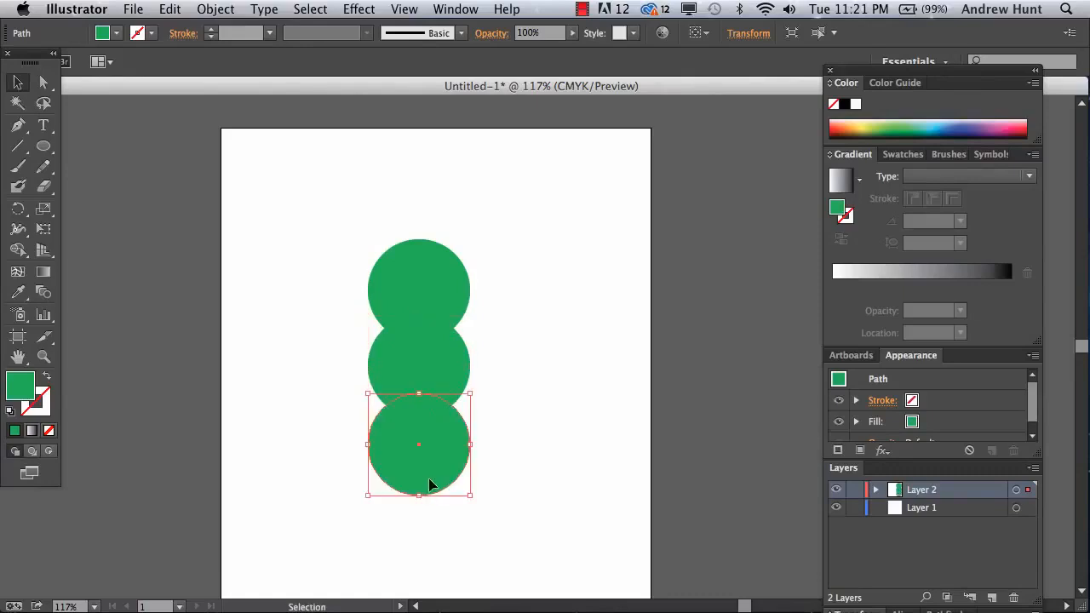
- Enlarge the middle circle evenly around its centre, undoing a misplaced attempt
left_click(431, 367)
left_click_drag(469, 418, 498, 459)
left_click_drag(473, 394, 464, 387)
key("super+z")
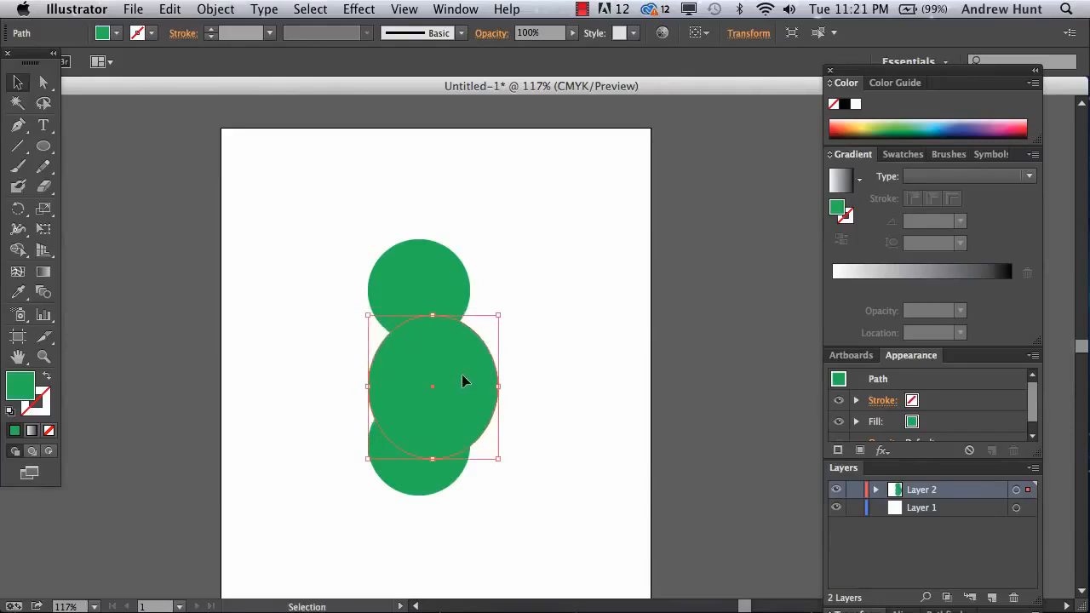
key("super+z")
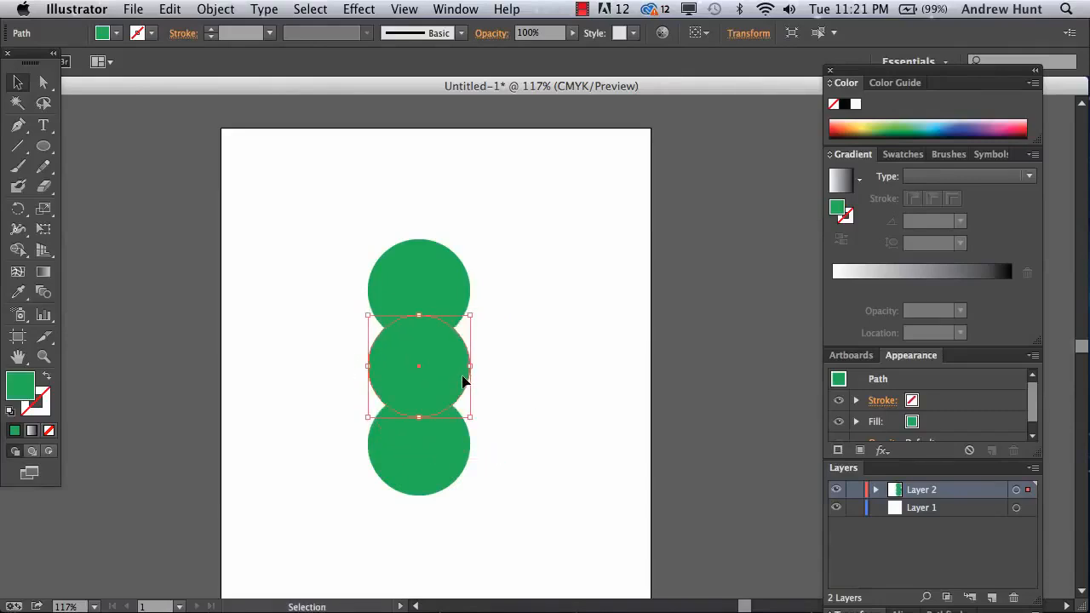
mouse_move(469, 418)
left_mouse_down()
mouse_move(511, 460)
mouse_move(465, 404)
left_mouse_up()
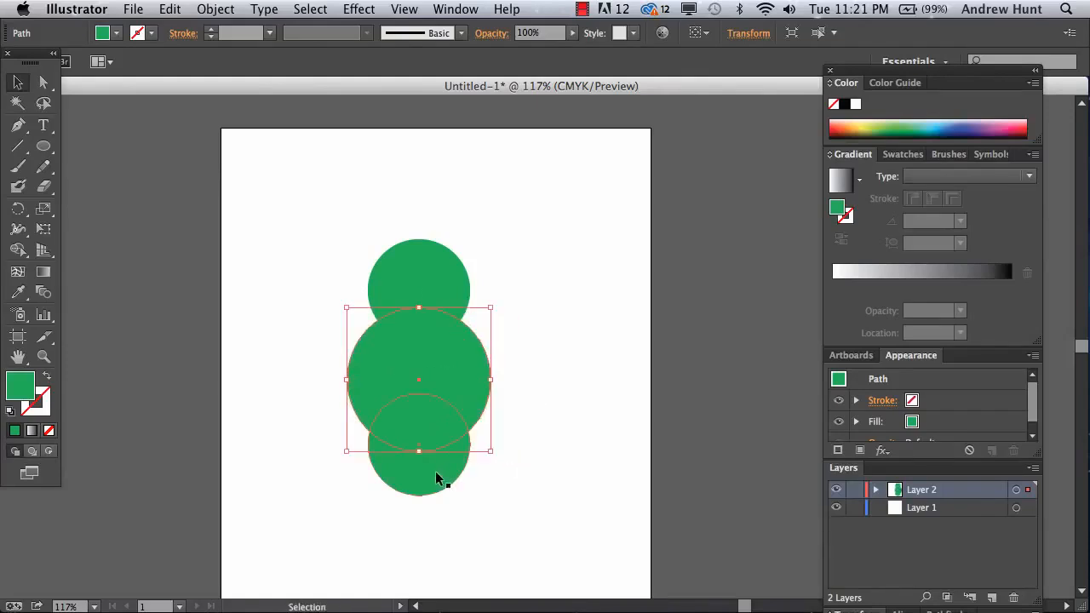
- Enlarge the bottom circle so the stack grows larger toward the base
left_click(435, 472)
mouse_move(470, 496)
left_mouse_down()
mouse_move(528, 553)
mouse_move(463, 501)
mouse_move(474, 504)
left_mouse_up()
left_click(471, 389)
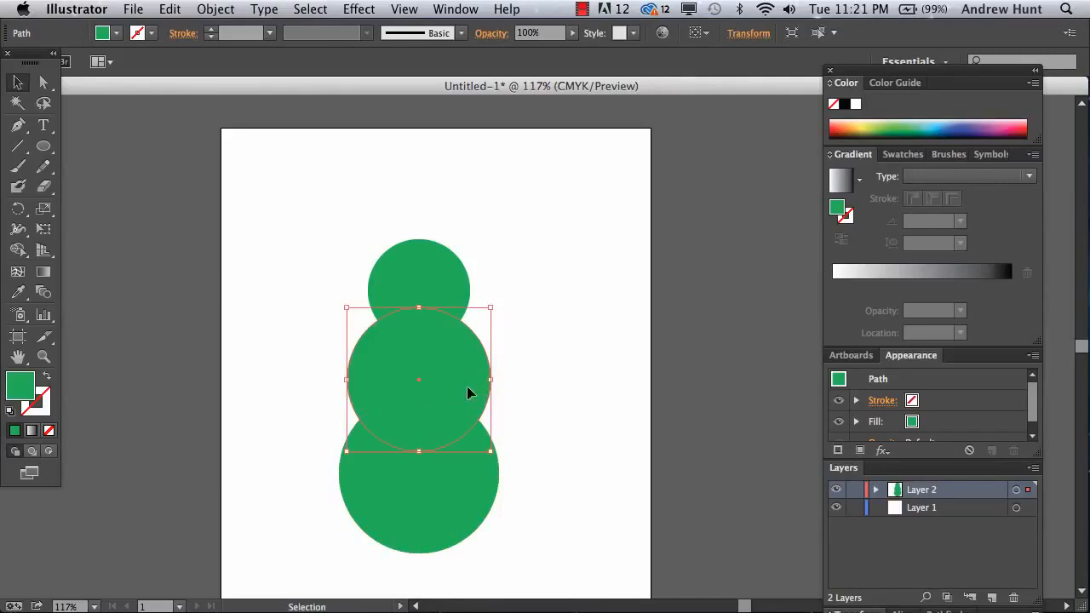
left_click(446, 288)
left_click(528, 292)
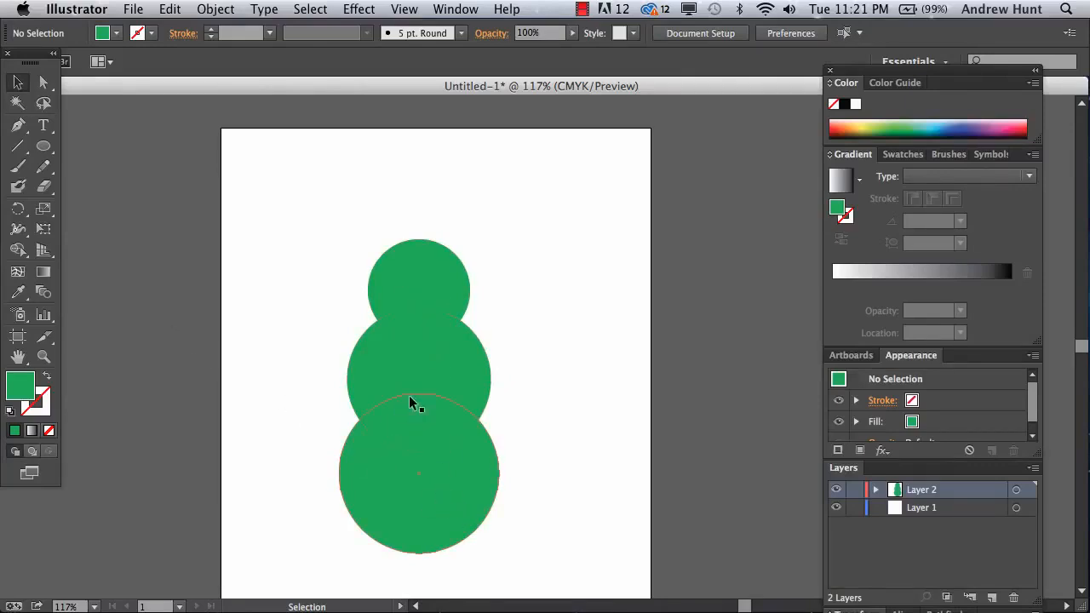
left_click(17, 82)
- Select all three circles and unite them into one shape with the Shape Builder
left_click_drag(273, 208, 570, 552)
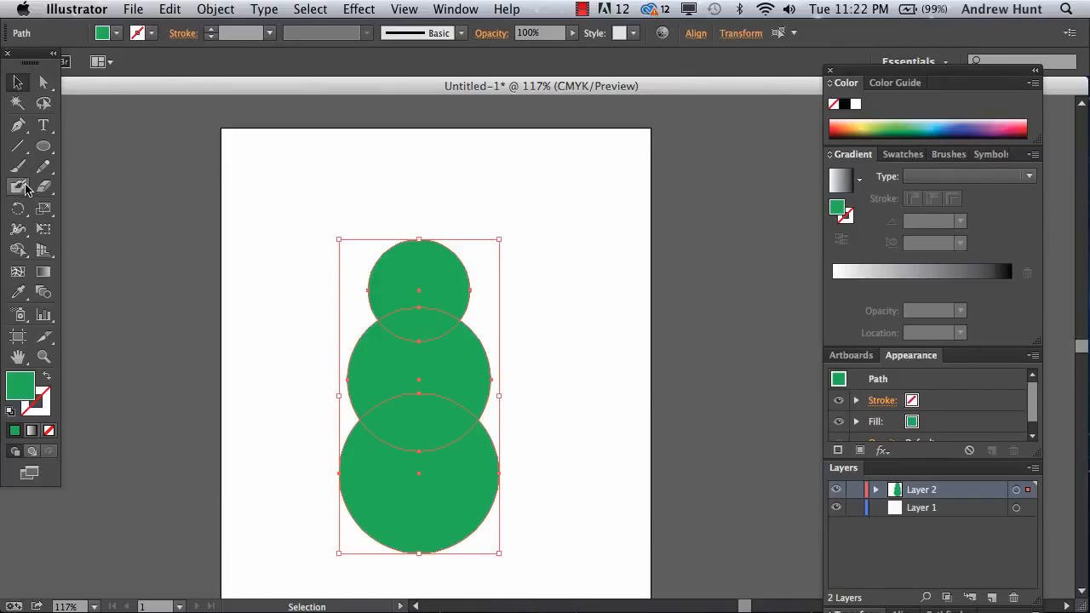
left_click_drag(19, 252, 115, 250)
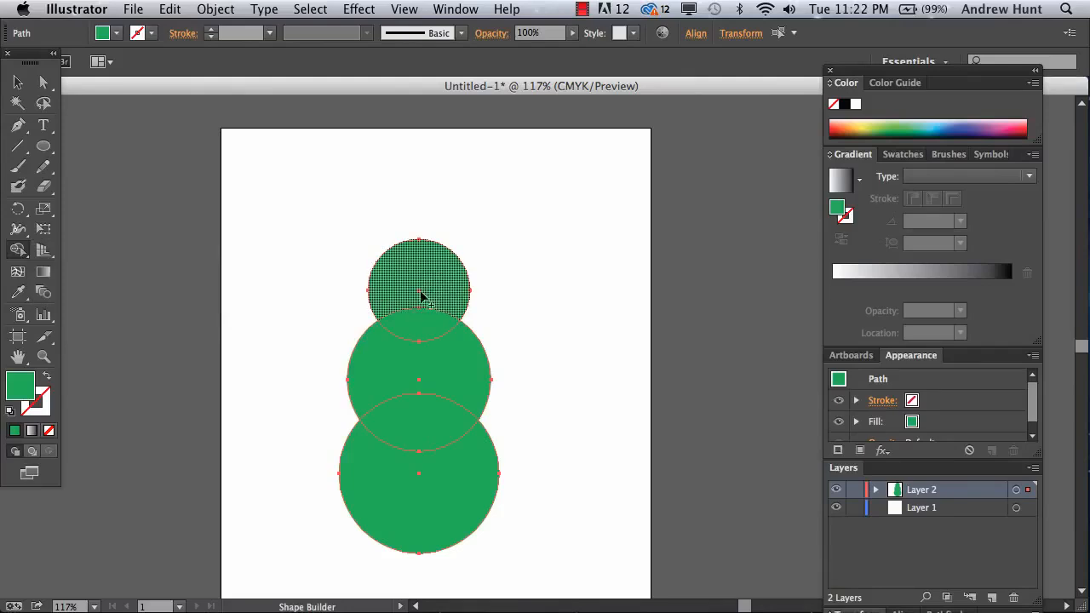
left_click_drag(421, 290, 424, 472)
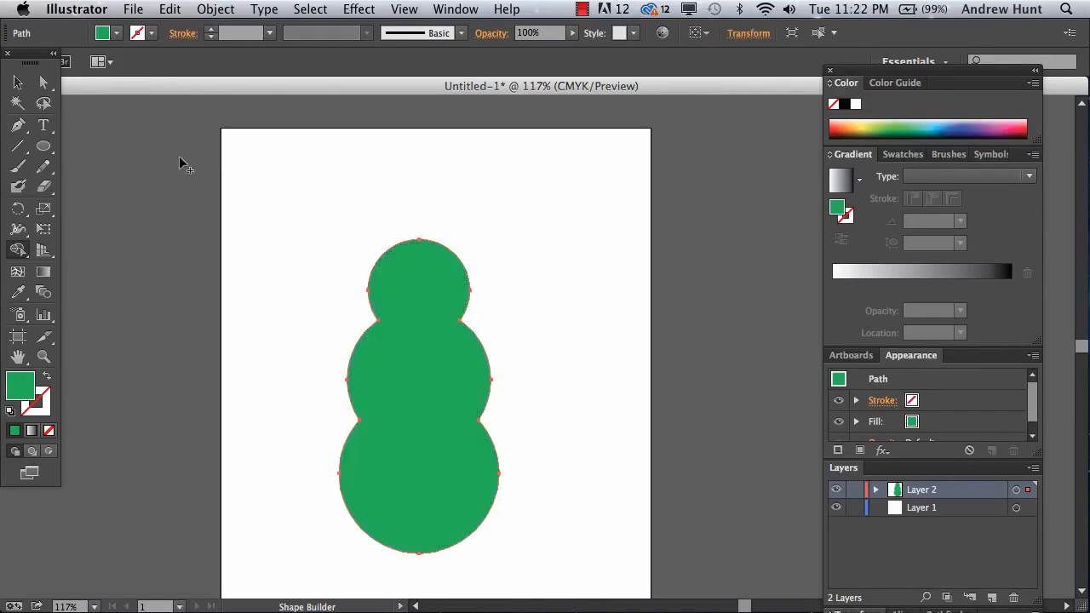
- Move the merged snowman shape higher on the page
left_click(17, 82)
left_click(247, 179)
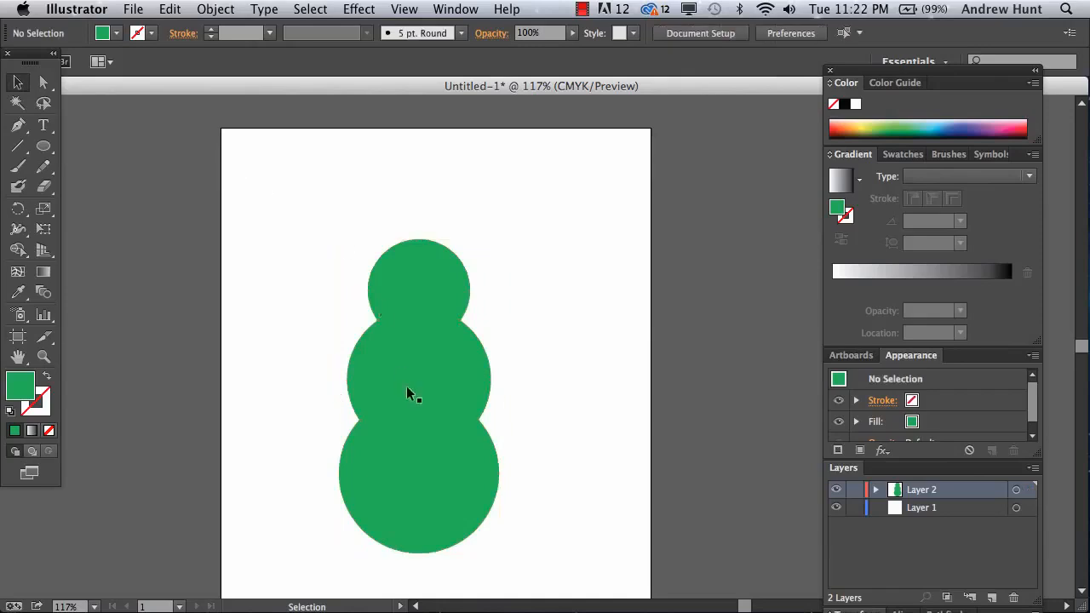
left_click_drag(458, 308, 419, 329)
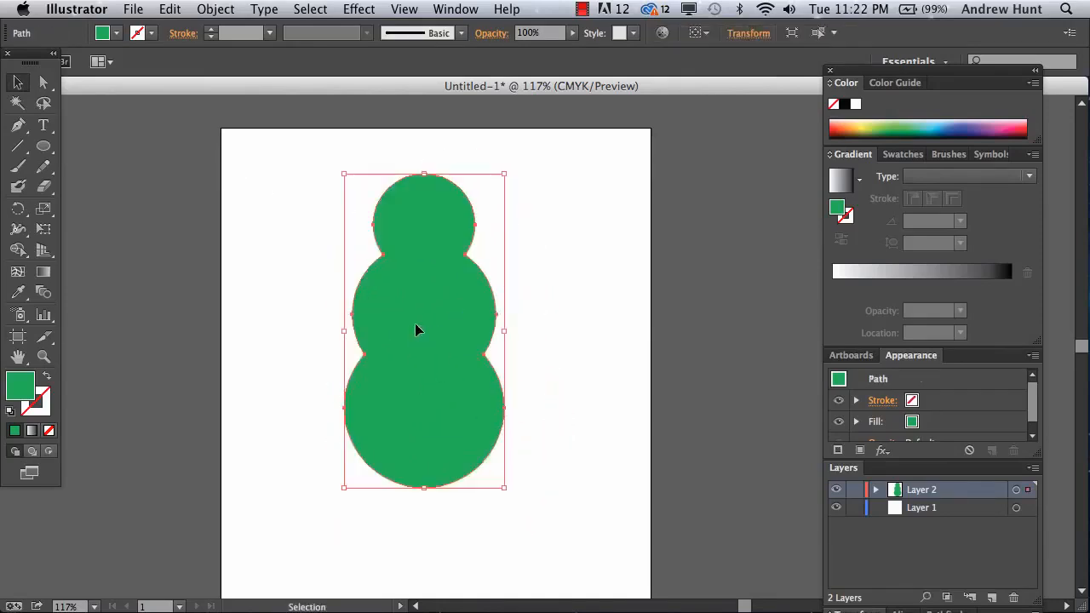